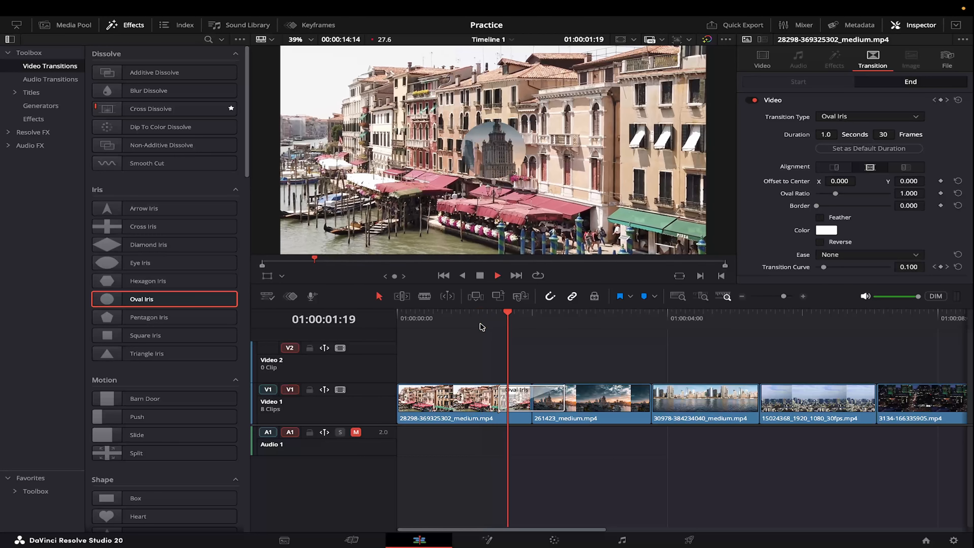
# Step: Add a Barn Door transition on the cut between the 261423 and 30978 clips and play it back
pyautogui.press('space')
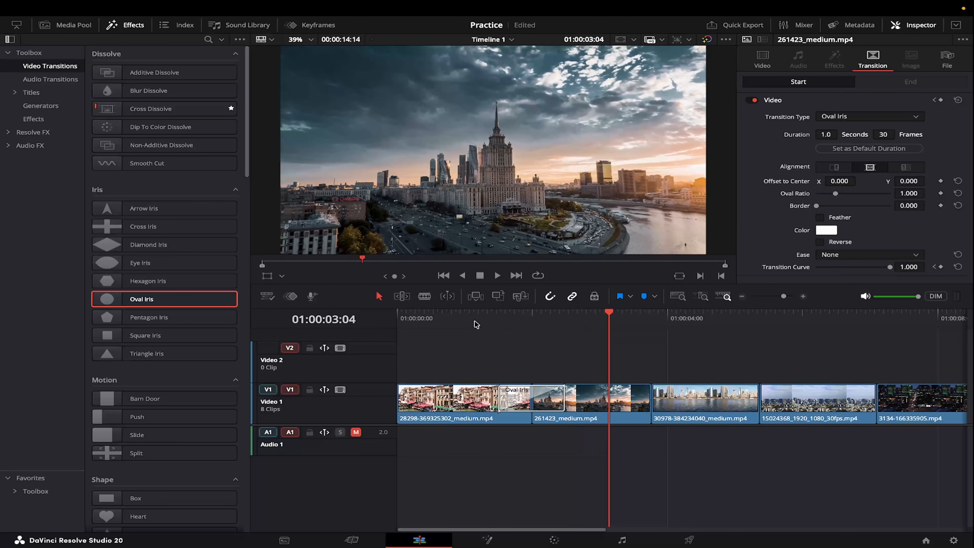
pyautogui.moveTo(150, 398); pyautogui.dragTo(650, 397)
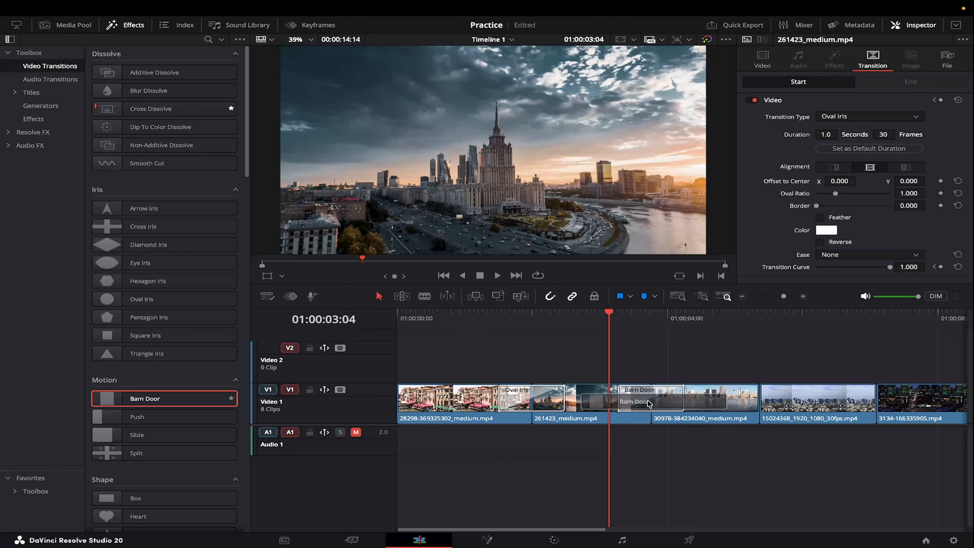
pyautogui.click(606, 323)
pyautogui.press('space')
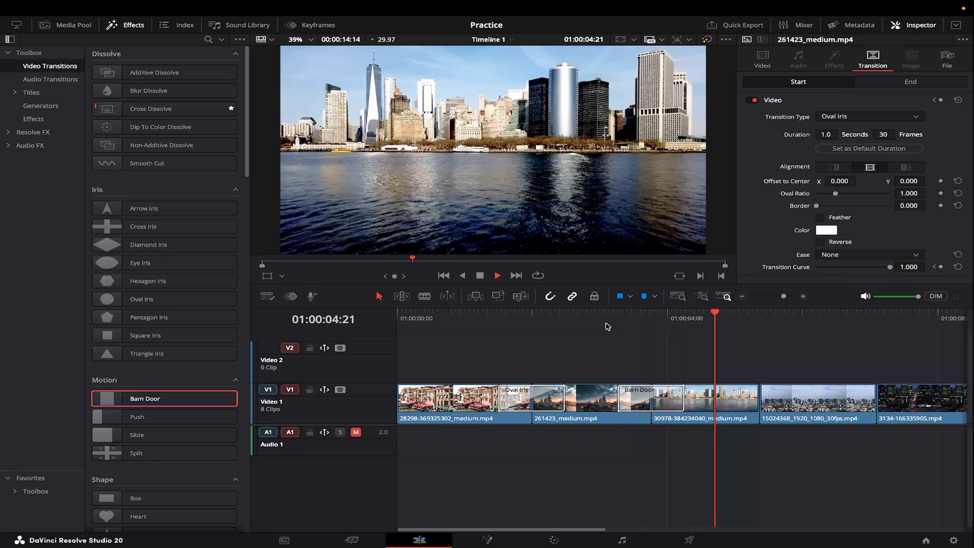
pyautogui.press('space')
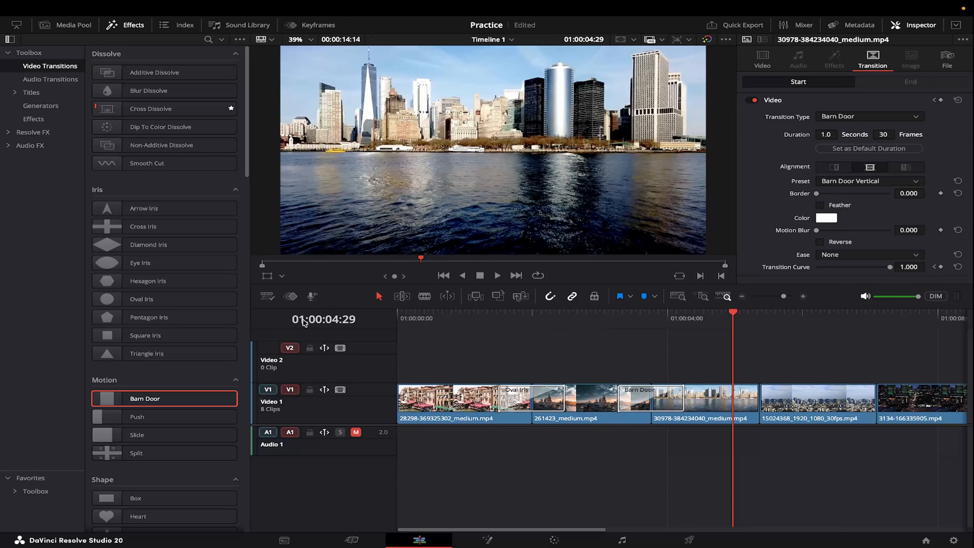
# Step: Add a Brightness Flash transition on the cut between the 30978 and 15024368 clips and play it back
pyautogui.scroll(-10, 188, 322)
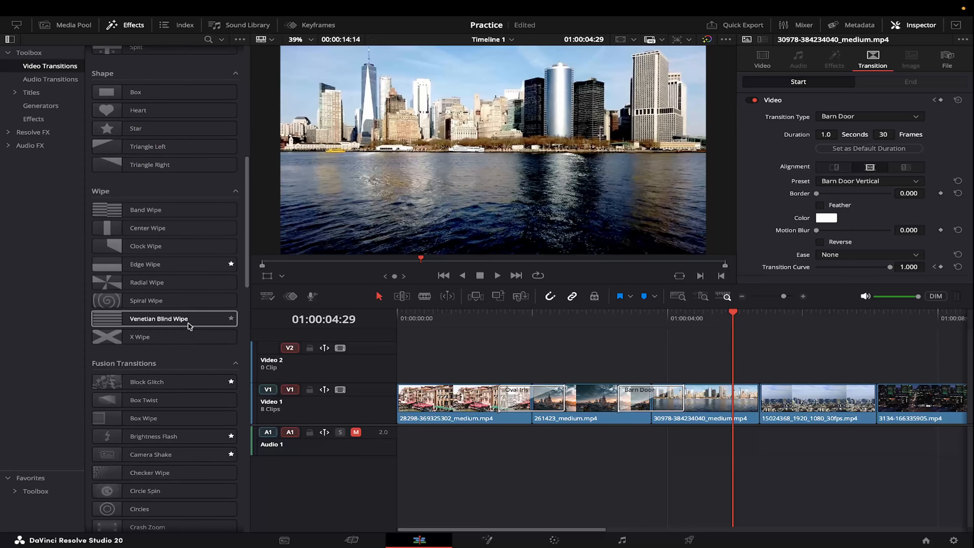
pyautogui.scroll(-2, 188, 324)
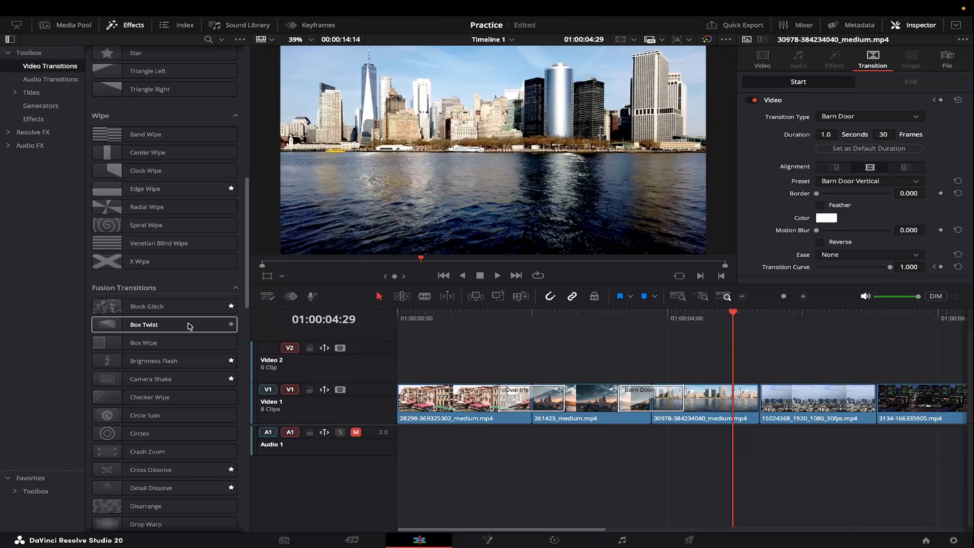
pyautogui.moveTo(165, 360); pyautogui.dragTo(759, 399)
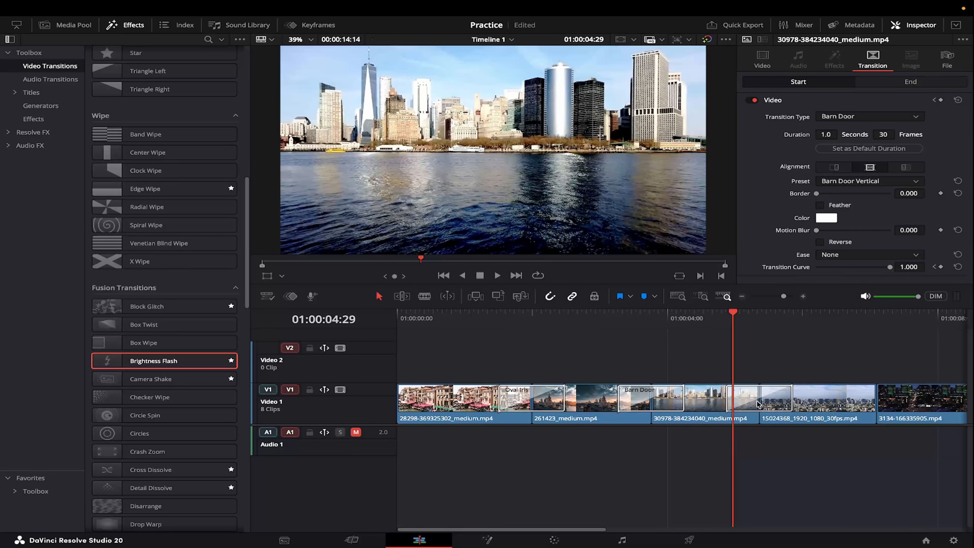
pyautogui.click(692, 317)
pyautogui.press('space')
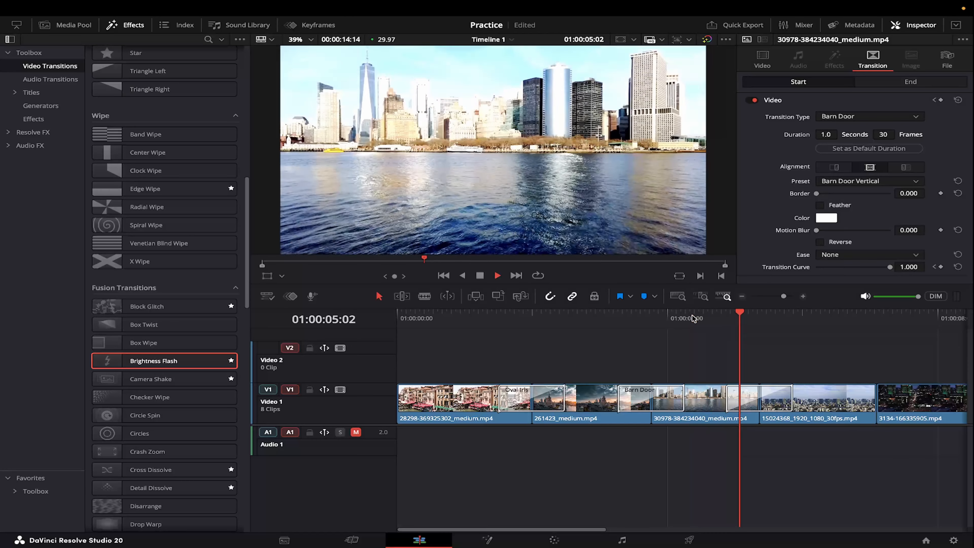
pyautogui.press('space')
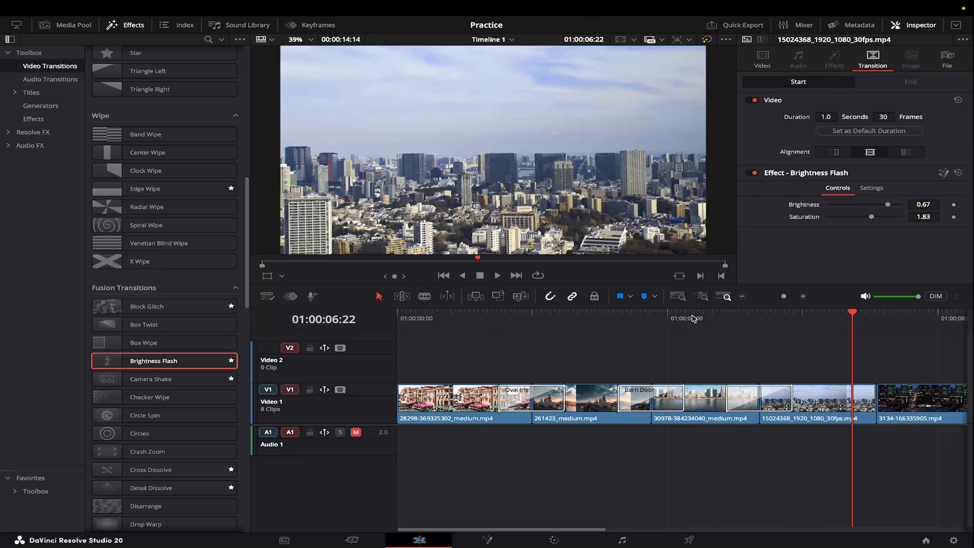
# Step: Lengthen the Oval Iris transition between the first two clips to 2.1 seconds (64 frames) and play it back
pyautogui.click(437, 317)
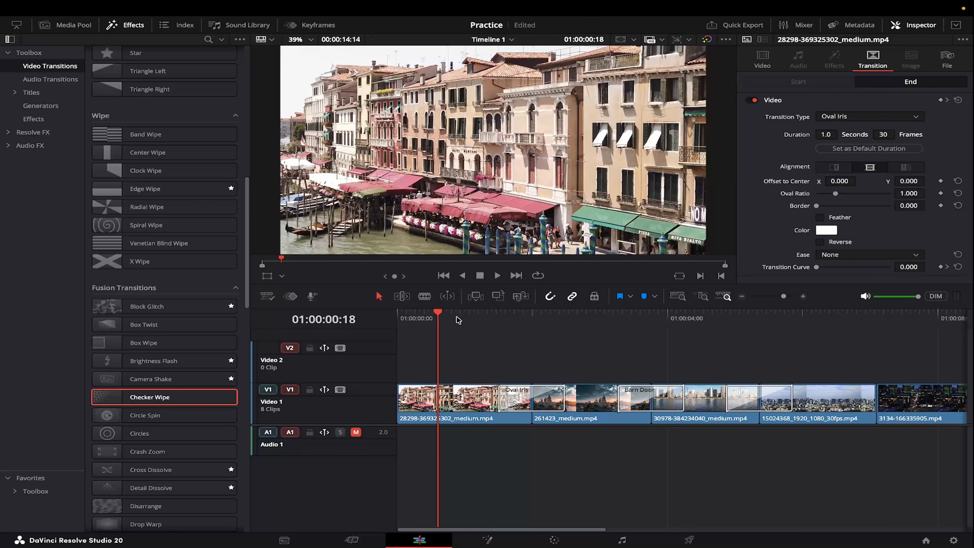
pyautogui.click(514, 404)
pyautogui.moveTo(499, 398); pyautogui.dragTo(460, 398)
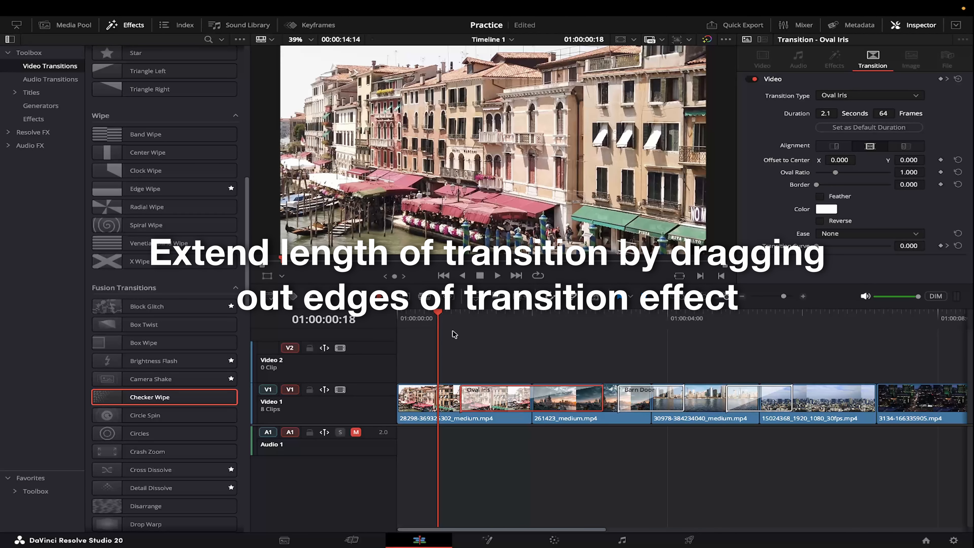
pyautogui.click(436, 321)
pyautogui.press('space')
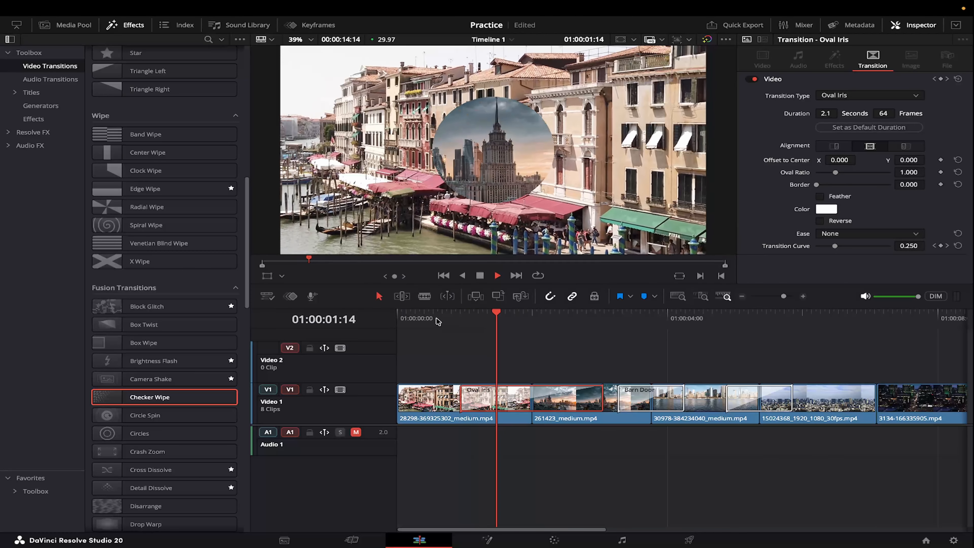
pyautogui.press('space')
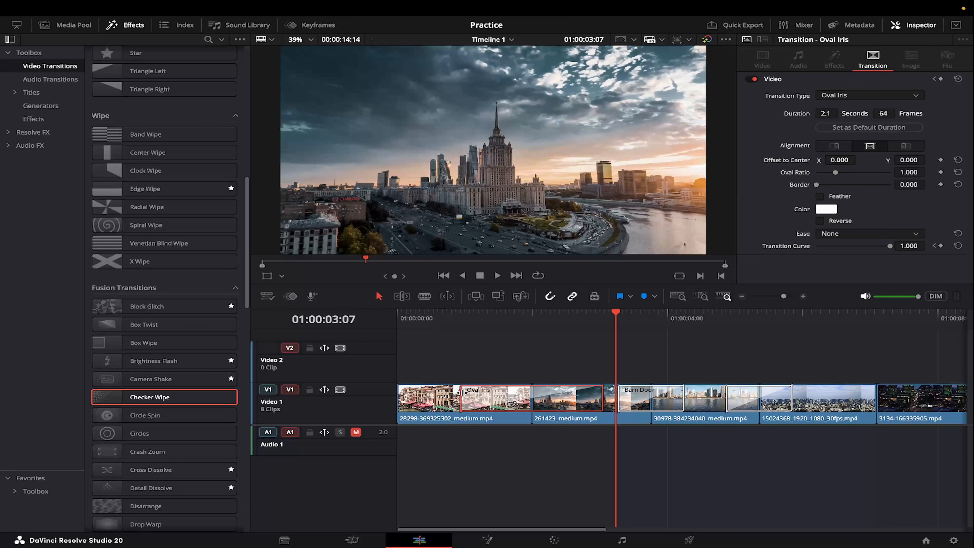
# Step: Shorten the Oval Iris transition between the first two clips to about 0.3 seconds and preview it
pyautogui.moveTo(462, 392); pyautogui.dragTo(526, 392)
pyautogui.click(487, 318)
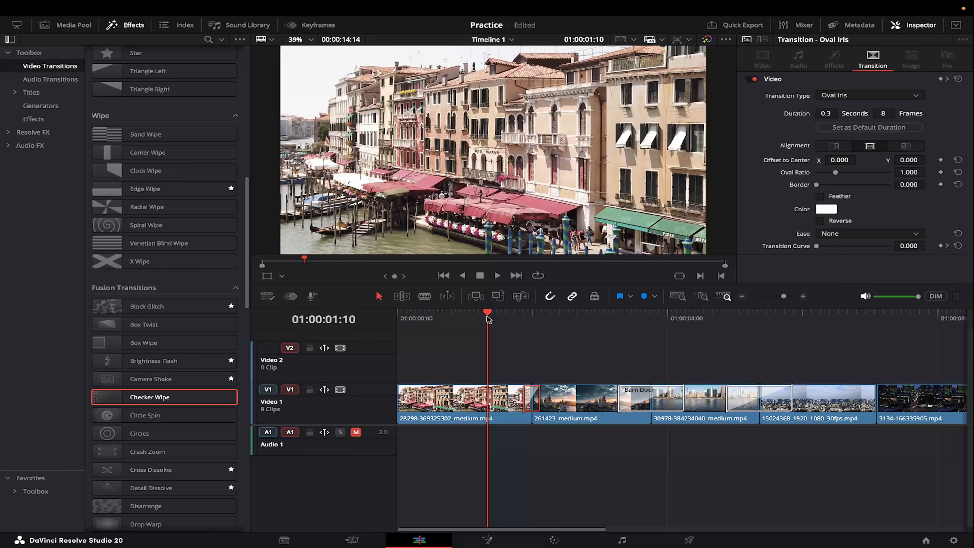
pyautogui.press('space')
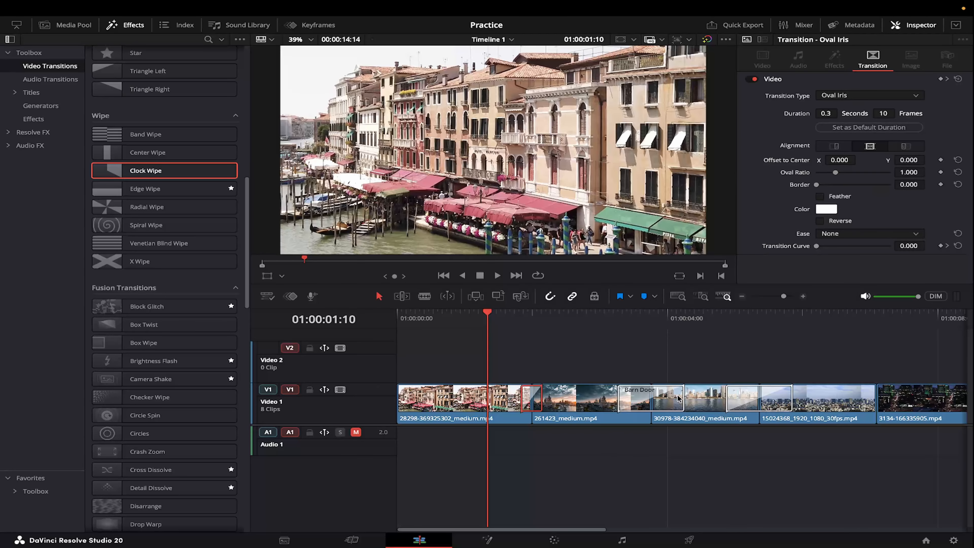
# Step: Examine the settings of the Barn Door transition and of the Brightness Flash transition
pyautogui.click(667, 400)
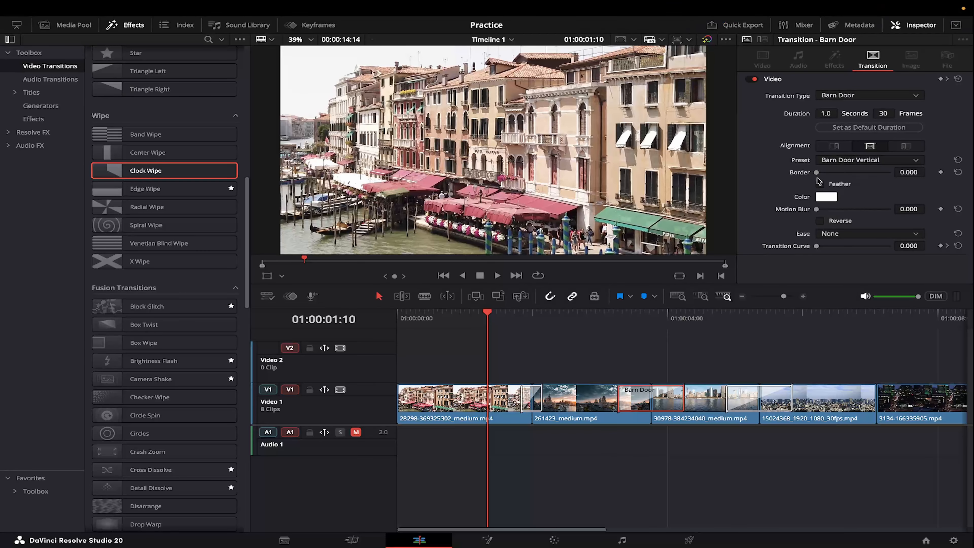
pyautogui.click(733, 398)
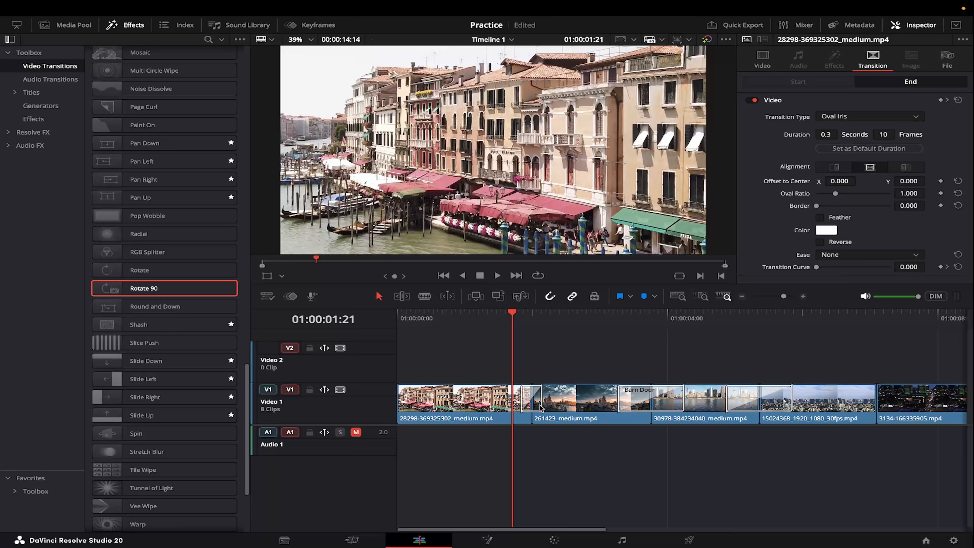
# Step: Delete the Oval Iris transition and place a Shash transition on the end of the first clip only
pyautogui.click(541, 406)
pyautogui.press('Delete')
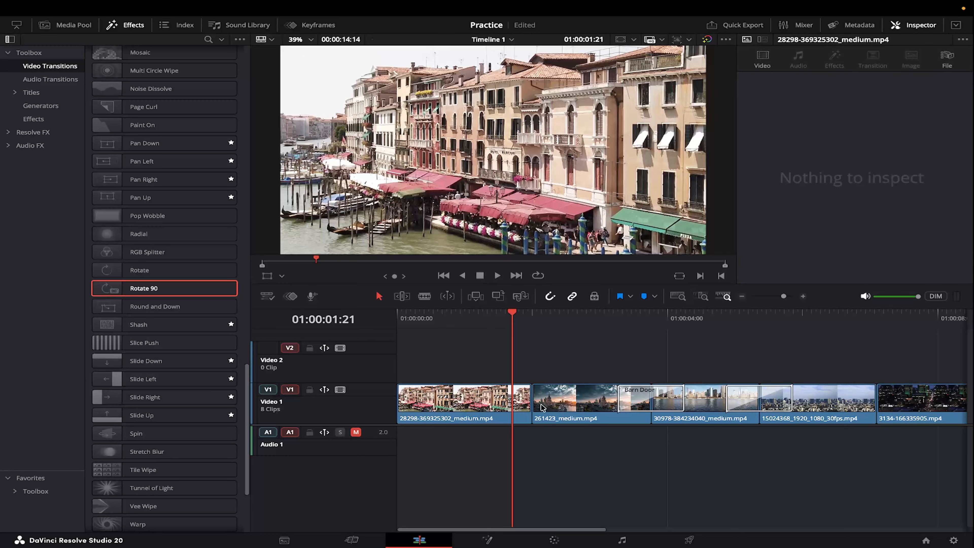
pyautogui.moveTo(151, 324); pyautogui.dragTo(511, 396)
pyautogui.click(516, 396)
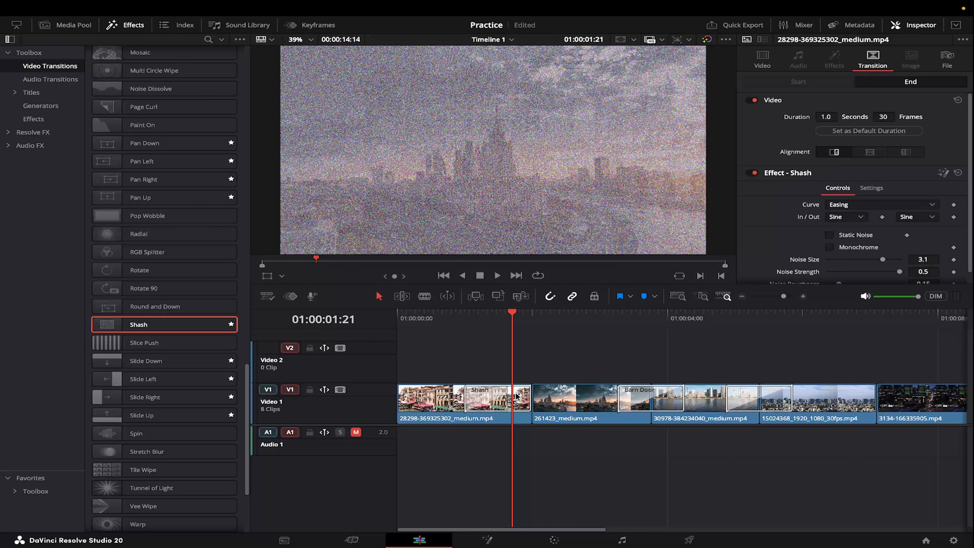
# Step: Play back the Shash transition at the end of the first clip several times to judge how it crosses the cut
pyautogui.click(437, 324)
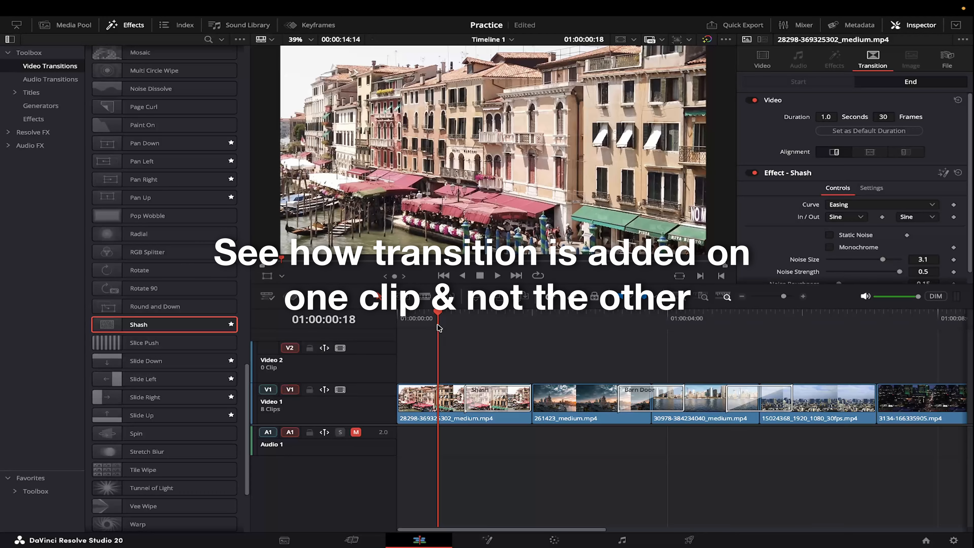
pyautogui.press('space')
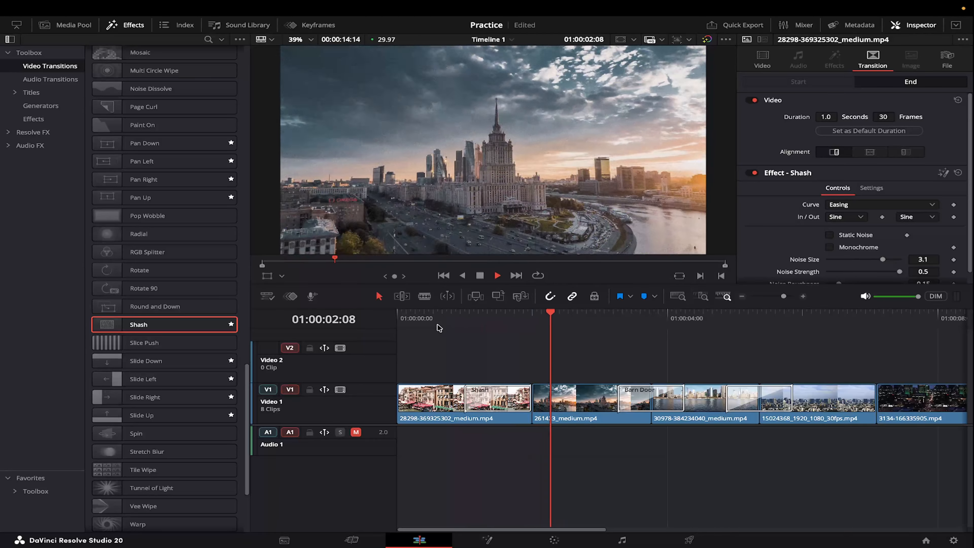
pyautogui.click(439, 327)
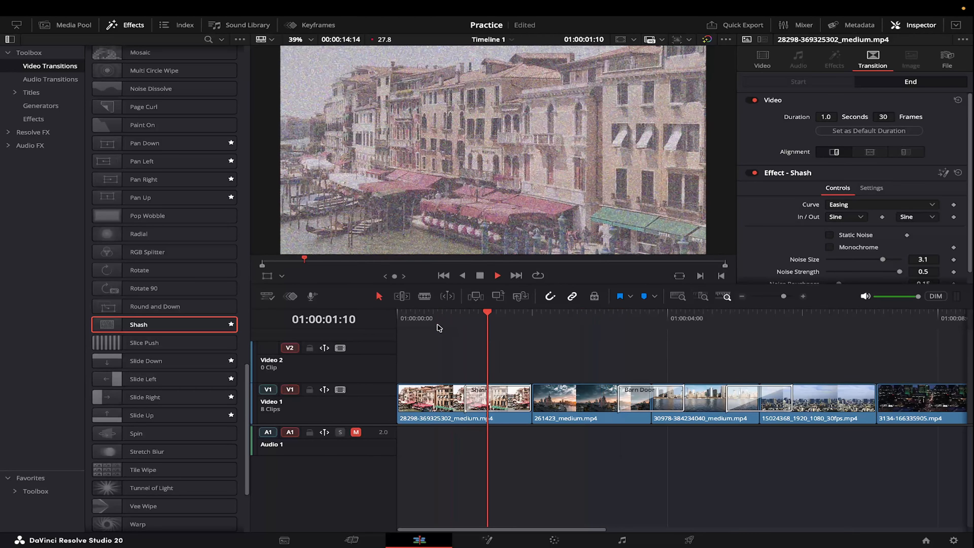
pyautogui.click(520, 323)
pyautogui.click(503, 323)
pyautogui.click(498, 323)
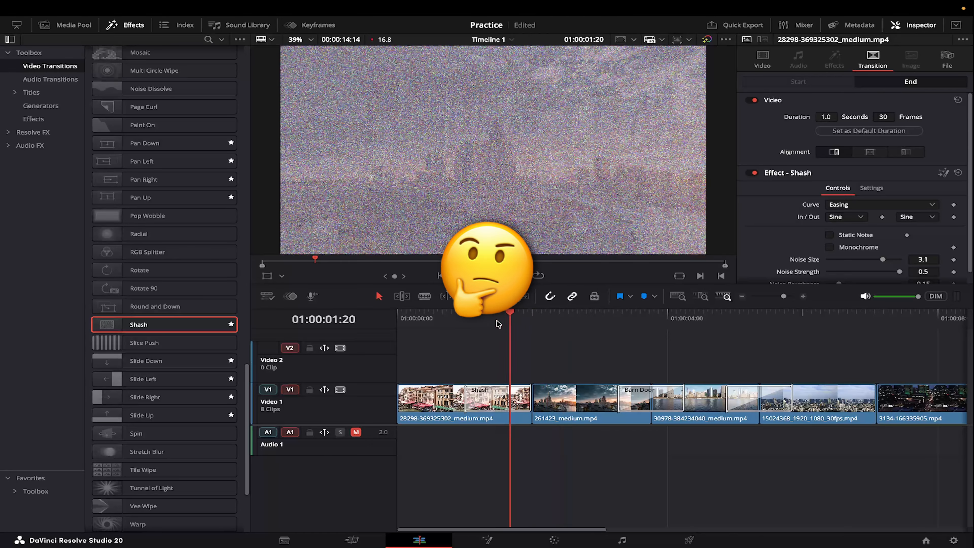
pyautogui.press('space')
# Step: Replace the one-sided Shash transition with a Shash centred on the cut between the first two clips and play it back
pyautogui.click(491, 409)
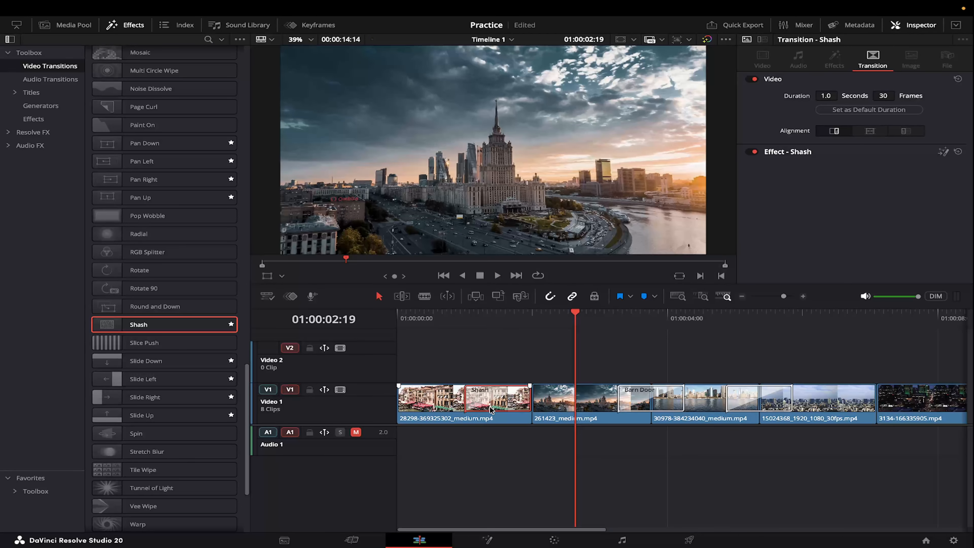
pyautogui.press('Delete')
pyautogui.moveTo(169, 322); pyautogui.dragTo(498, 397)
pyautogui.click(474, 325)
pyautogui.press('space')
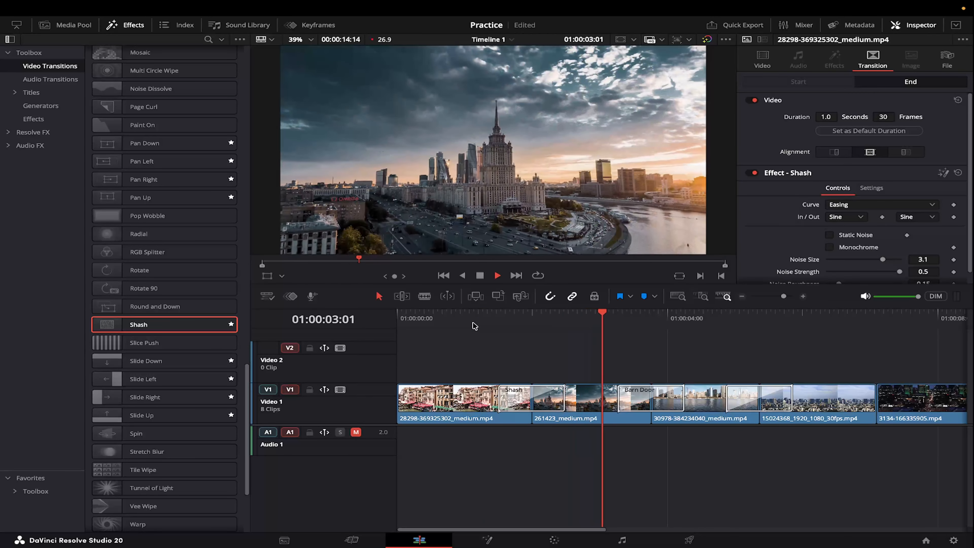
pyautogui.press('space')
# Step: Try to add a Radial transition on the cut between the 15024368 and 3134 clips
pyautogui.scroll(-5, 474, 326)
pyautogui.click(207, 239)
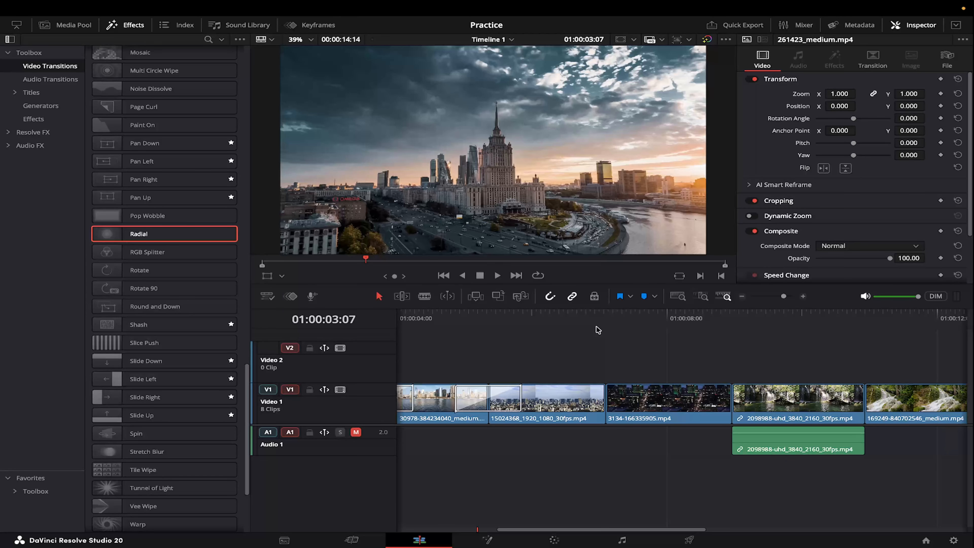
pyautogui.moveTo(181, 237); pyautogui.dragTo(608, 400)
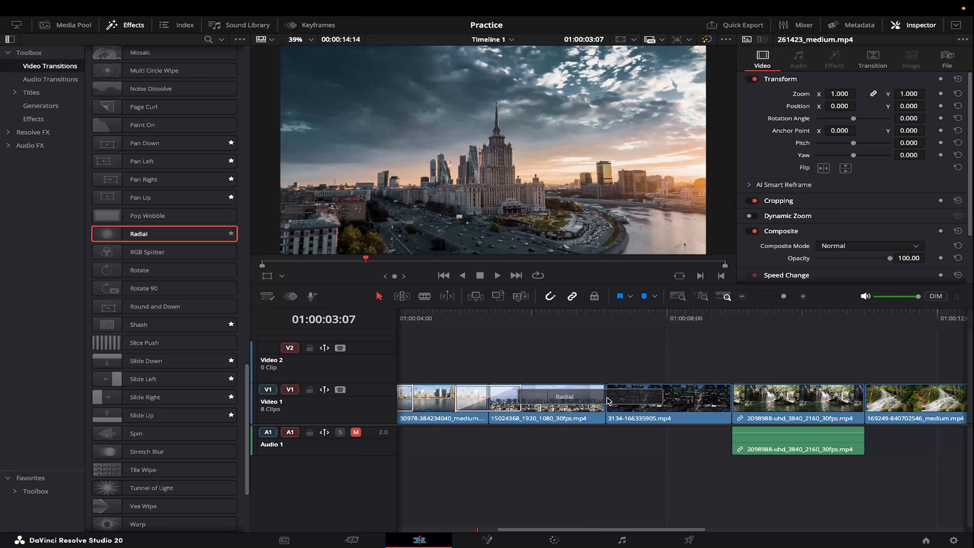
pyautogui.moveTo(607, 401); pyautogui.dragTo(608, 400)
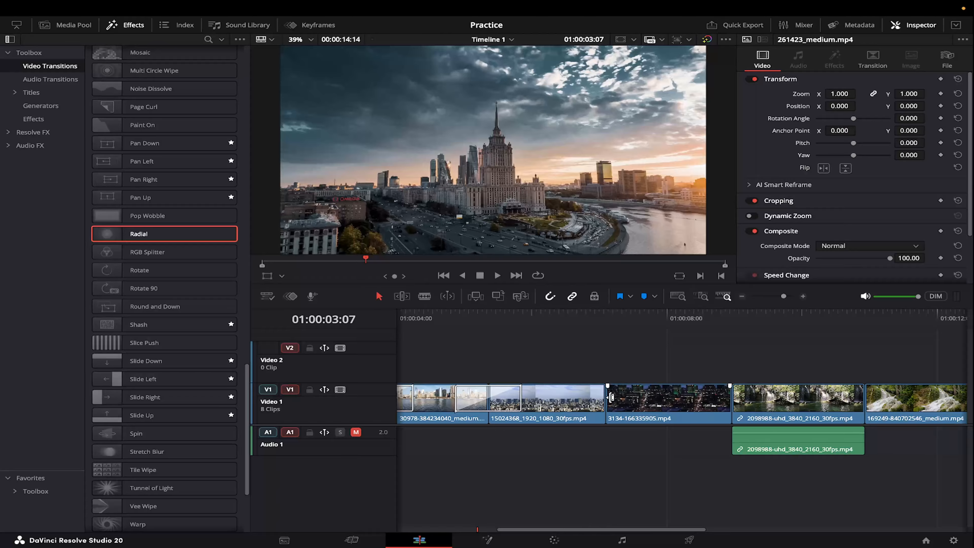
# Step: Trim frames off the end of the 15024368 clip and the start of the 3134 clip in Trim Edit mode
pyautogui.click(579, 403)
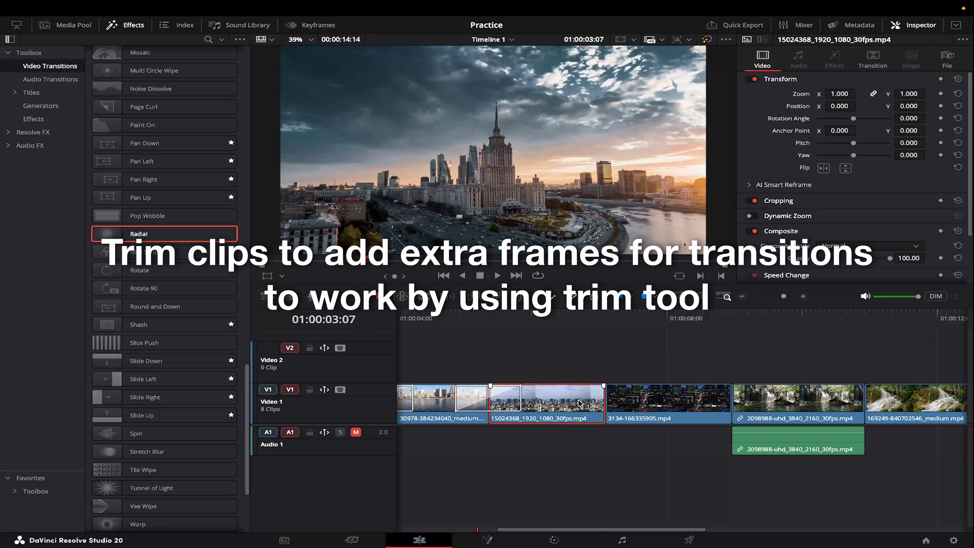
pyautogui.press('t')
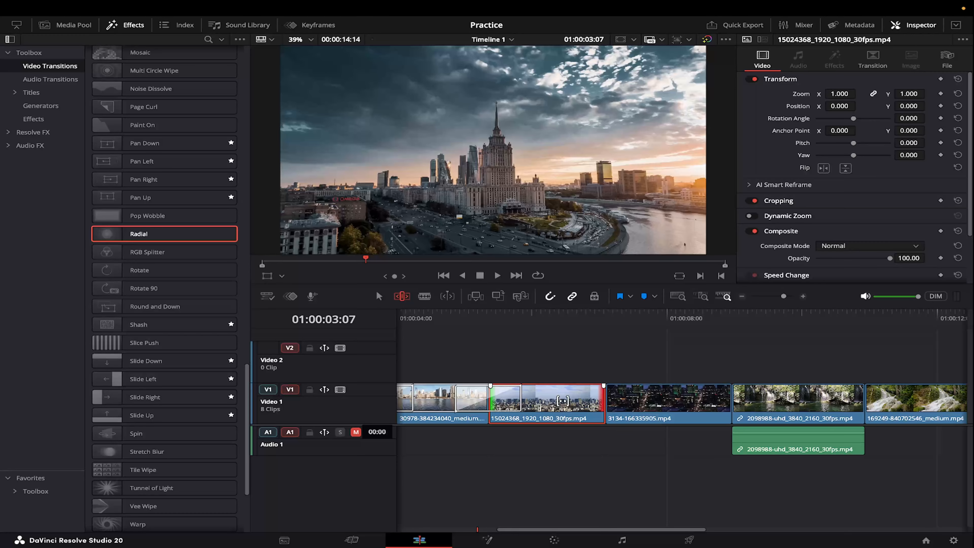
pyautogui.moveTo(578, 401); pyautogui.dragTo(607, 402)
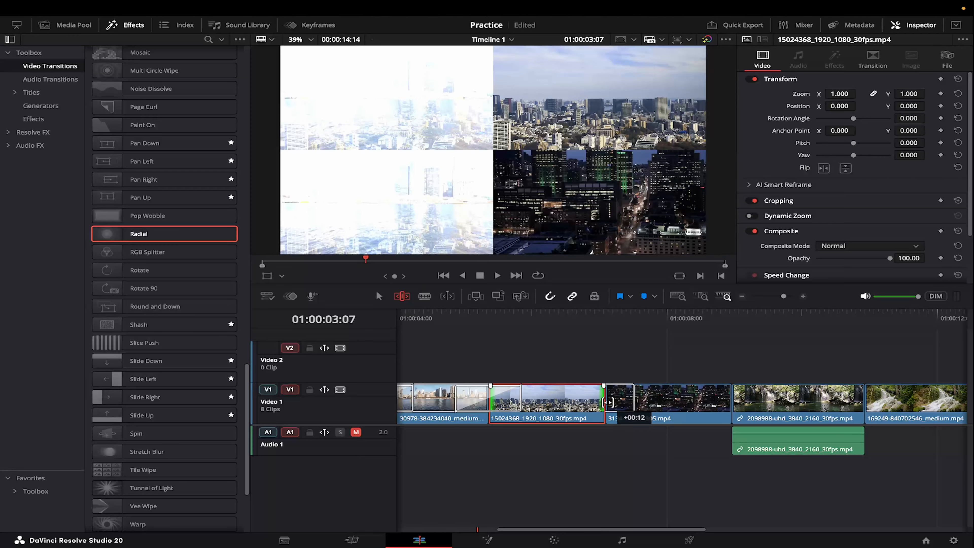
pyautogui.moveTo(607, 402); pyautogui.dragTo(630, 405)
pyautogui.click(649, 402)
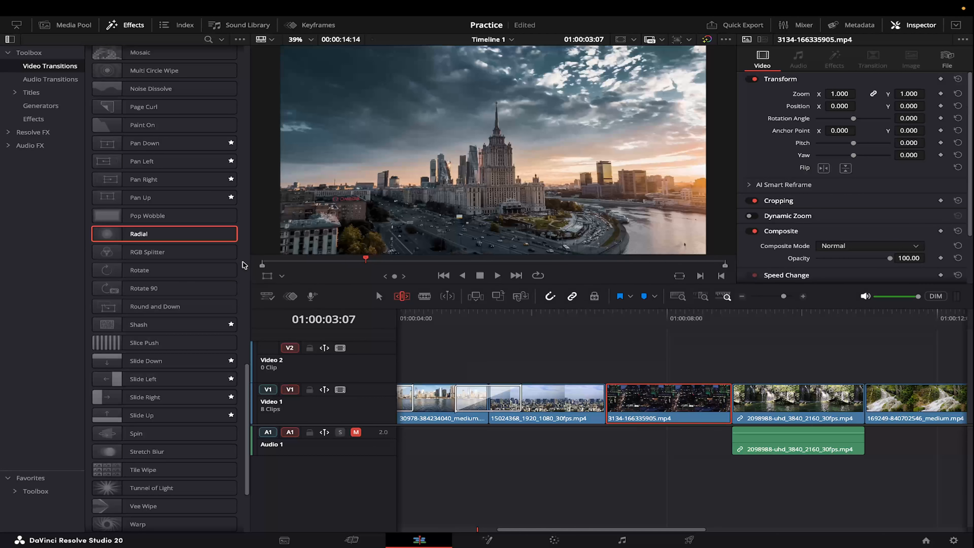
# Step: Add a Radial transition on the trimmed cut between the 15024368 and 3134 clips and play it back
pyautogui.moveTo(173, 235); pyautogui.dragTo(603, 405)
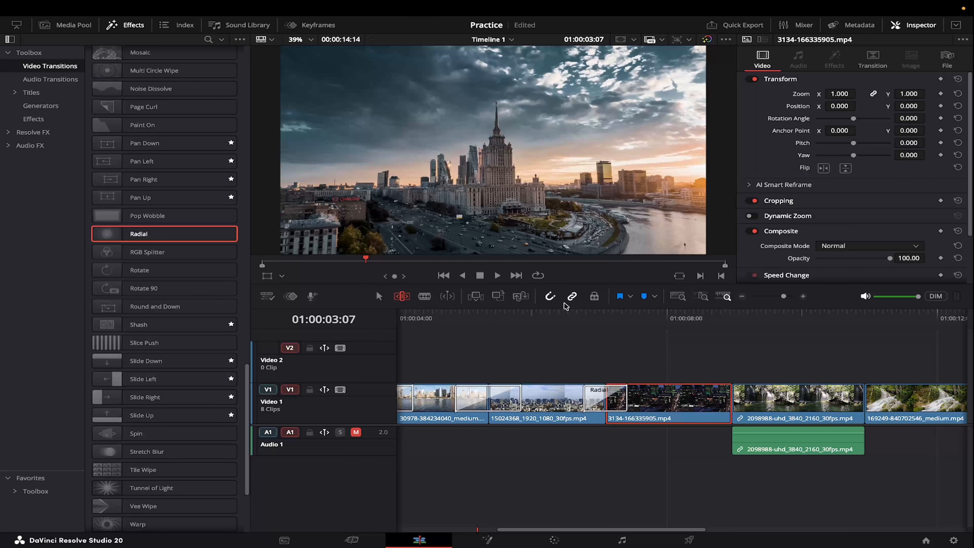
pyautogui.click(559, 321)
pyautogui.press('space')
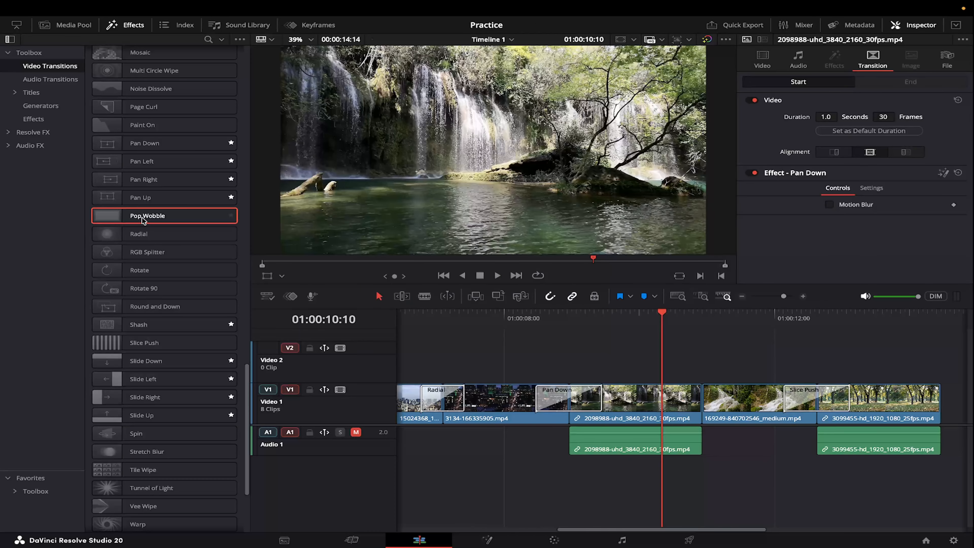
# Step: Add a Pop Wobble transition on the cut between the 2098988 and 169249 clips and play it back
pyautogui.moveTo(143, 220); pyautogui.dragTo(619, 340)
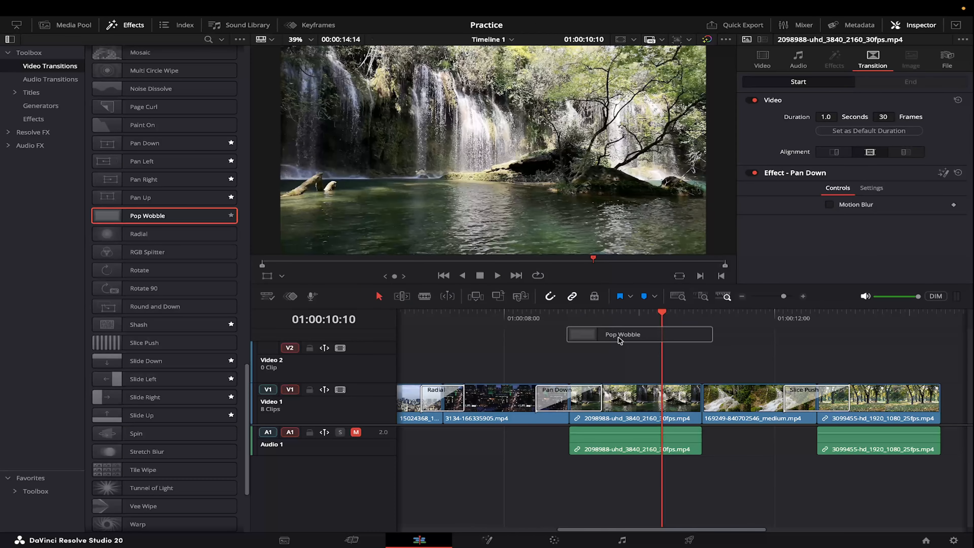
pyautogui.moveTo(619, 340); pyautogui.dragTo(703, 406)
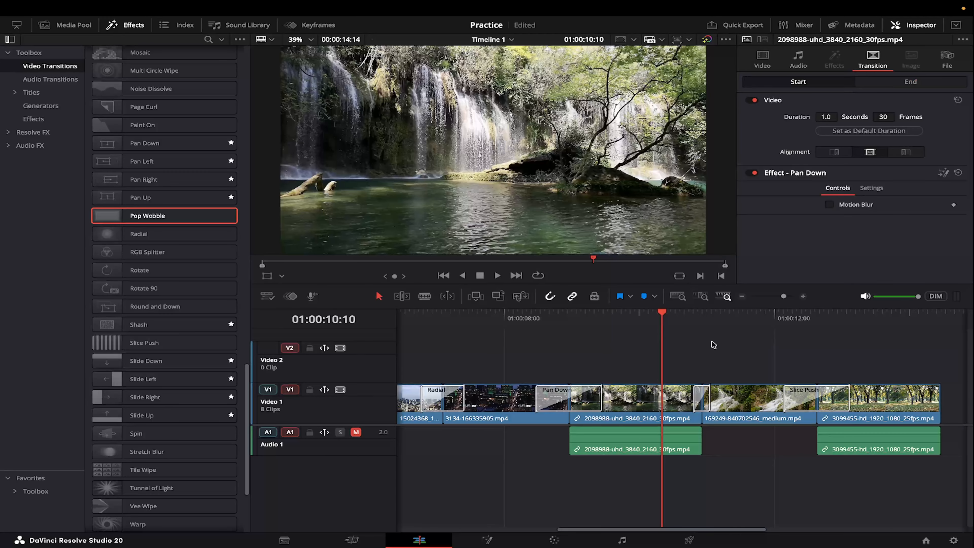
pyautogui.click(701, 401)
pyautogui.click(660, 320)
pyautogui.press('space')
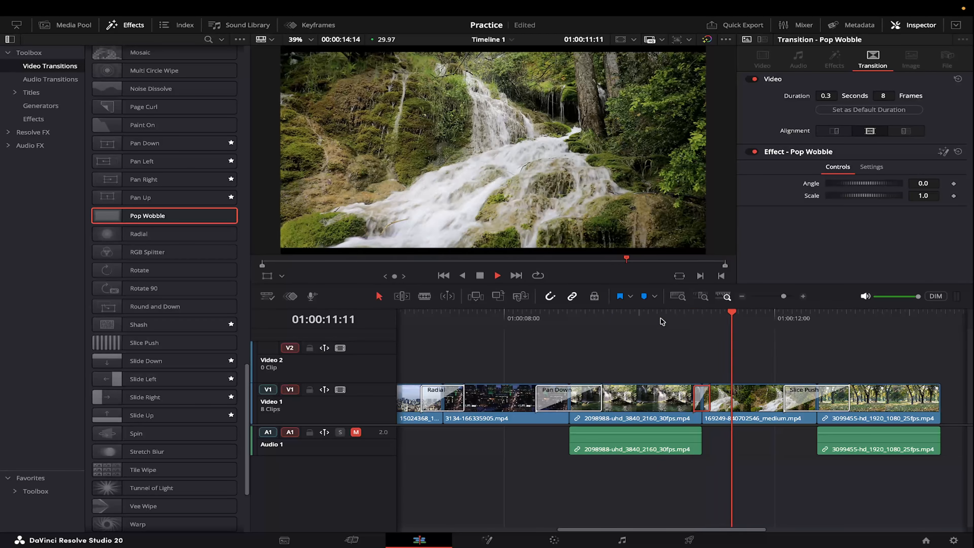
pyautogui.click(660, 319)
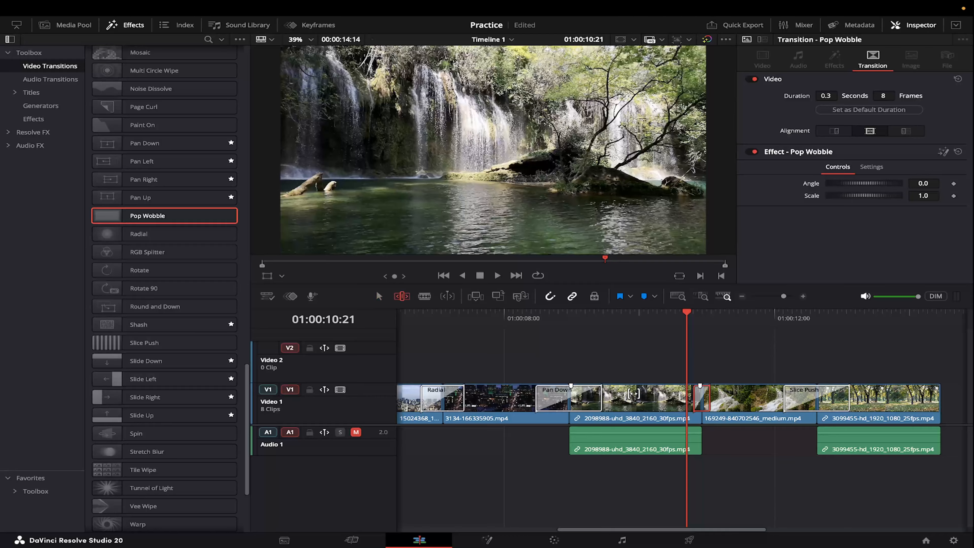
# Step: Trim the clips at the Pop Wobble cut, set the transition to 1.0 second (30 frames), and play it back
pyautogui.moveTo(639, 396); pyautogui.dragTo(666, 397)
pyautogui.moveTo(748, 398); pyautogui.dragTo(669, 395)
pyautogui.press('a')
pyautogui.click(632, 319)
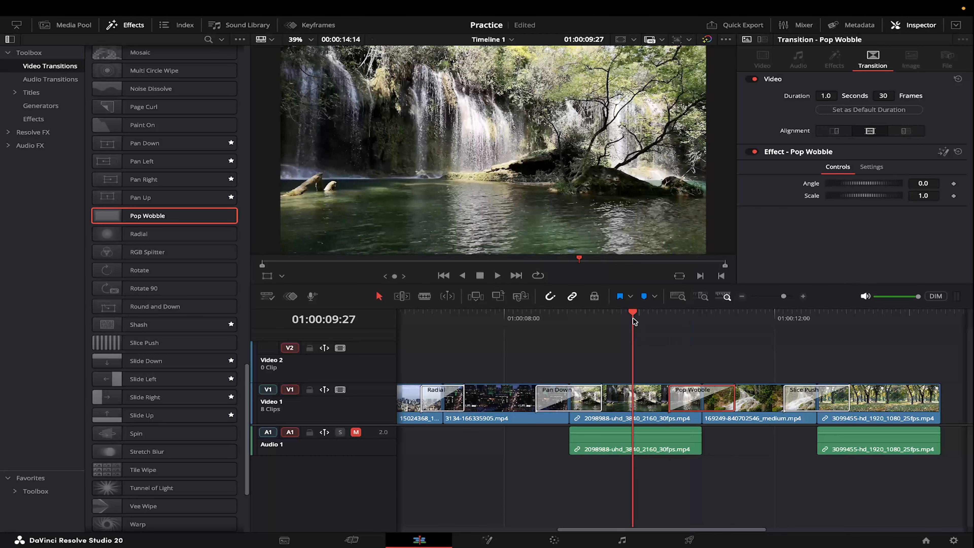
pyautogui.press('space')
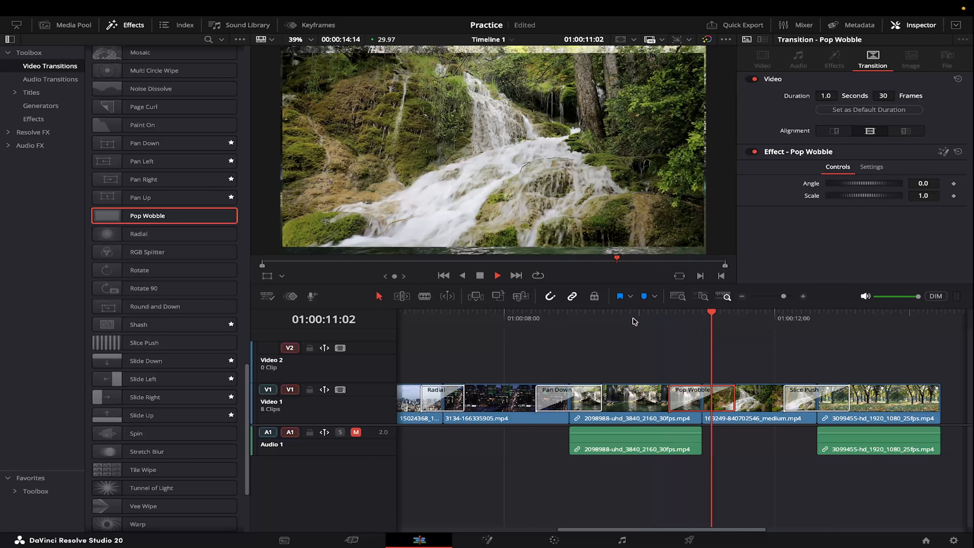